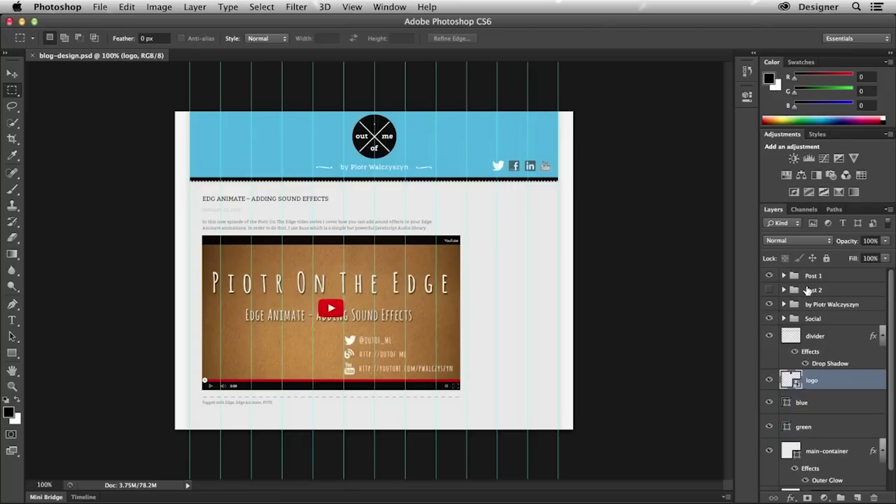
# - Leave the Post 2 layer group hidden and save blog-design.psd
pyautogui.click(808, 290)
pyautogui.click(769, 290)
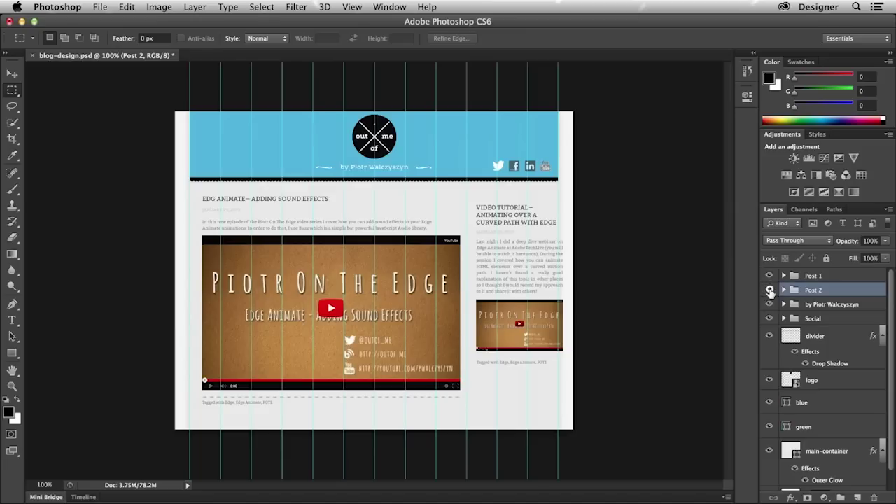
pyautogui.click(770, 290)
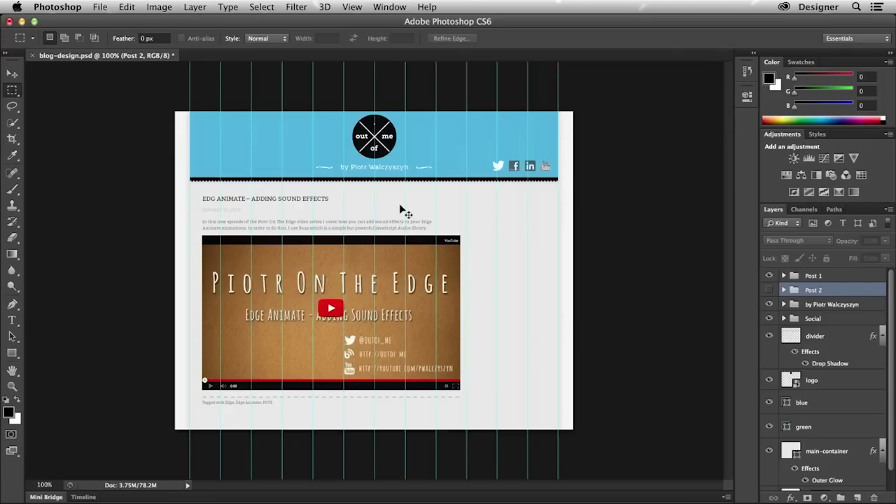
pyautogui.press('super+s')
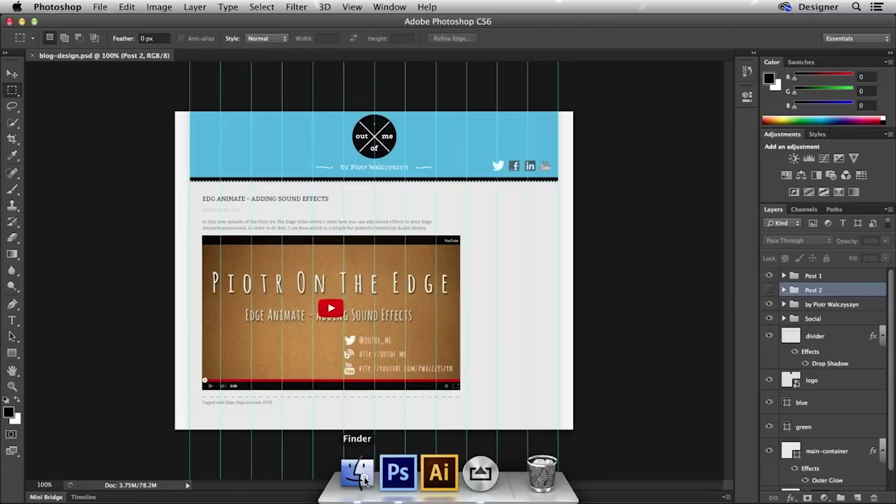
# - Open a new Finder window from the Dock, showing the Desktop
pyautogui.click(364, 480)
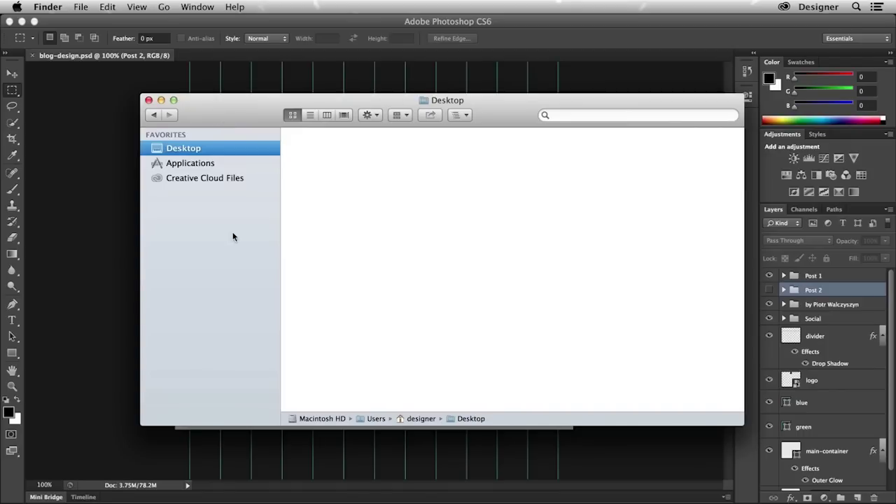
# - Browse to Creative Cloud Files > outof.me and open blog-design.psd in Photoshop
pyautogui.click(201, 180)
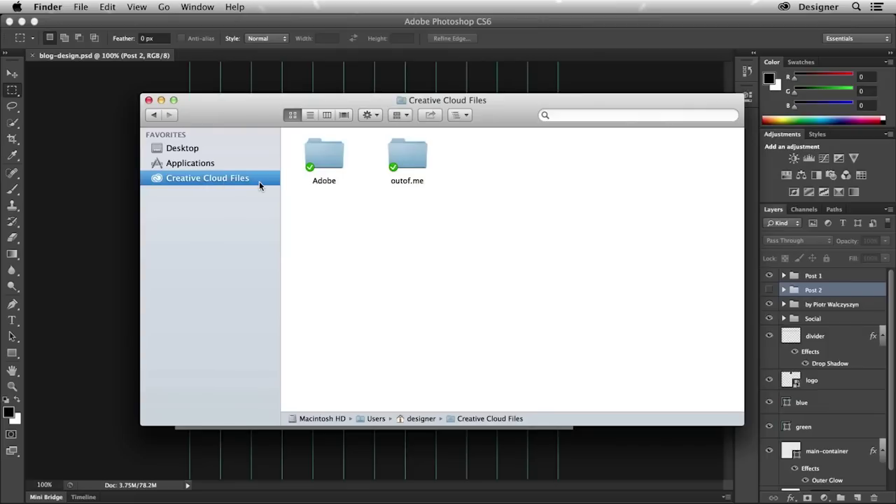
pyautogui.click(402, 161)
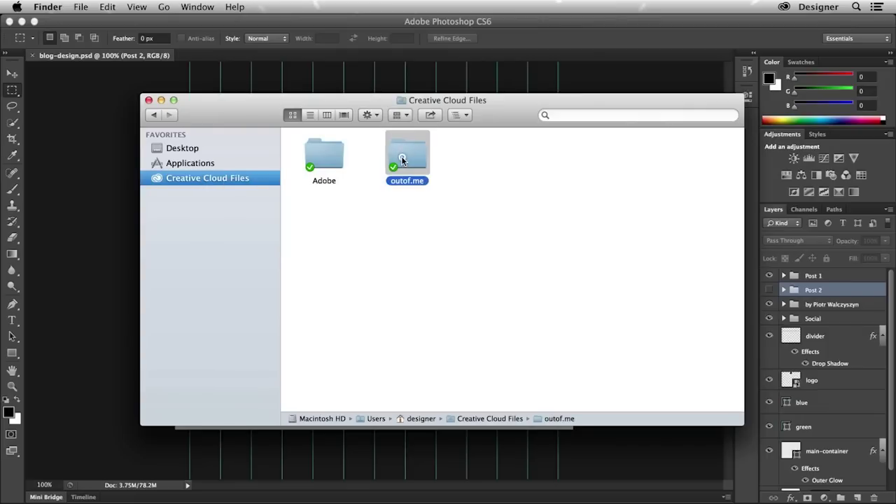
pyautogui.doubleClick(402, 160)
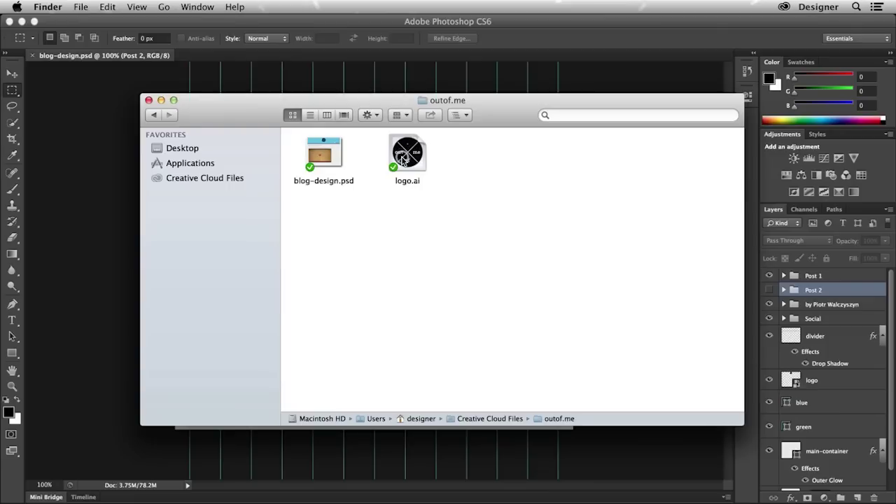
pyautogui.click(326, 153)
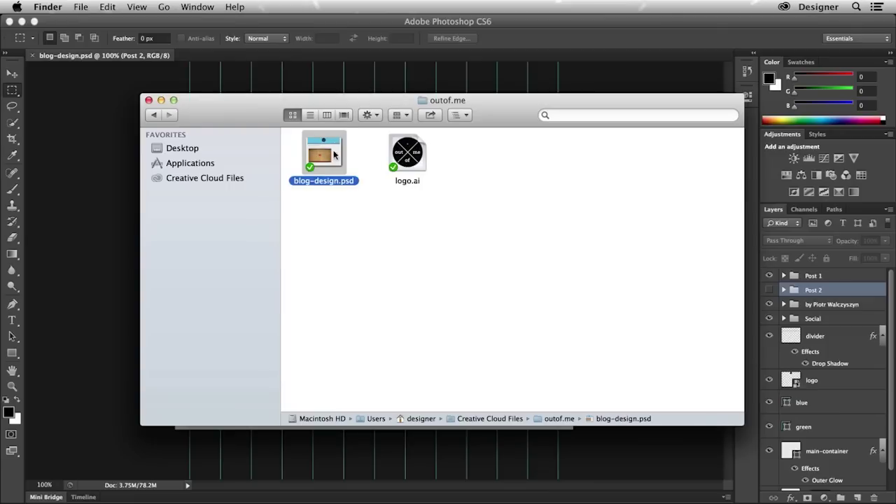
pyautogui.click(414, 161)
pyautogui.click(333, 157)
pyautogui.doubleClick(330, 160)
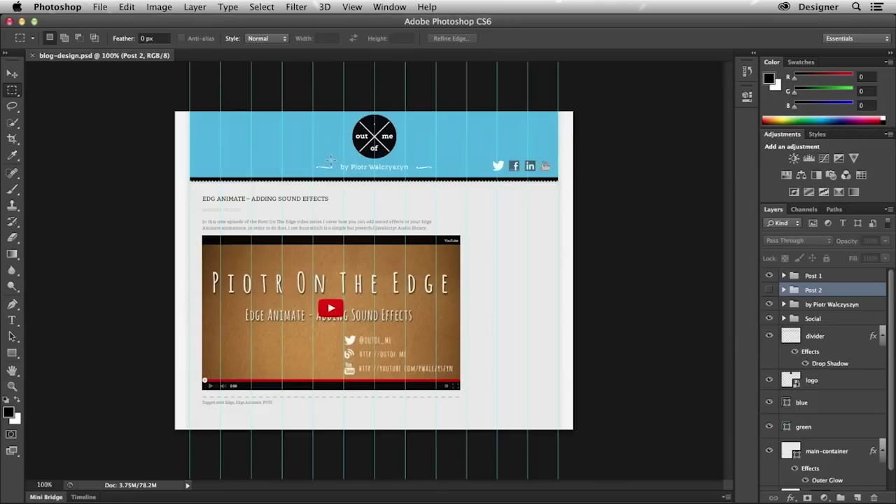
# - Back in Finder, share blog-design.psd via the Adobe Creative Cloud context menu
pyautogui.press('super+Tab')
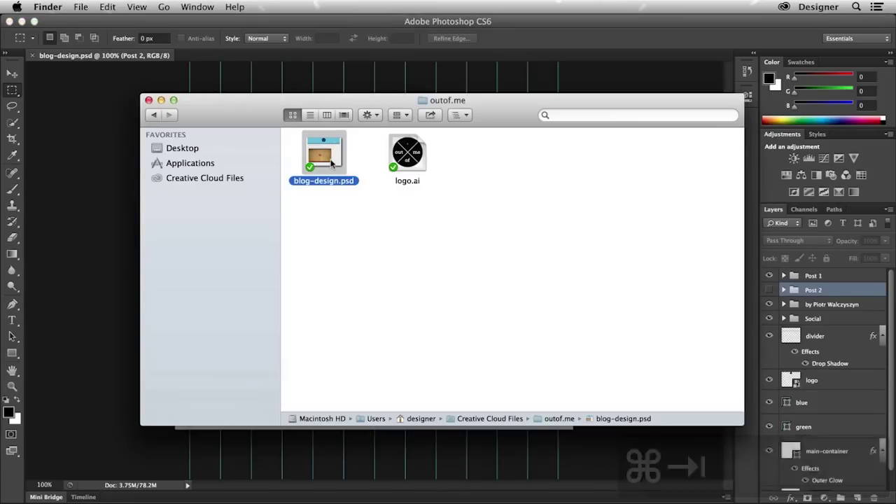
pyautogui.rightClick(332, 162)
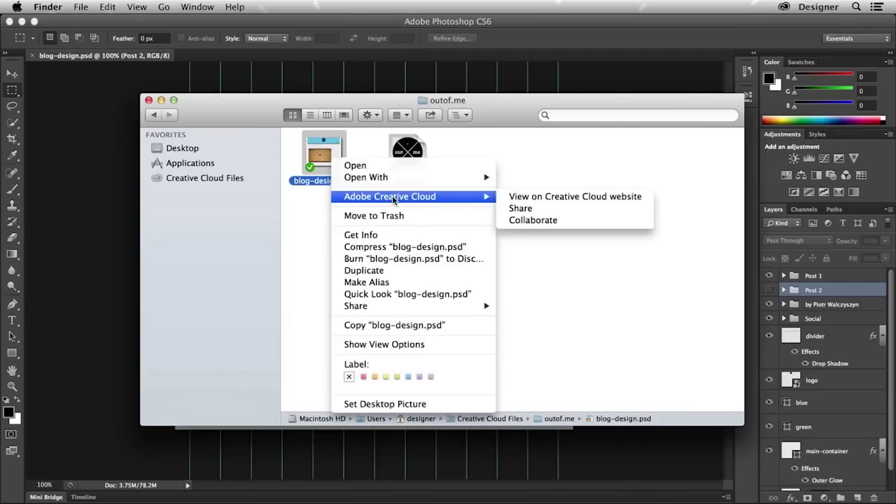
pyautogui.moveTo(483, 197)
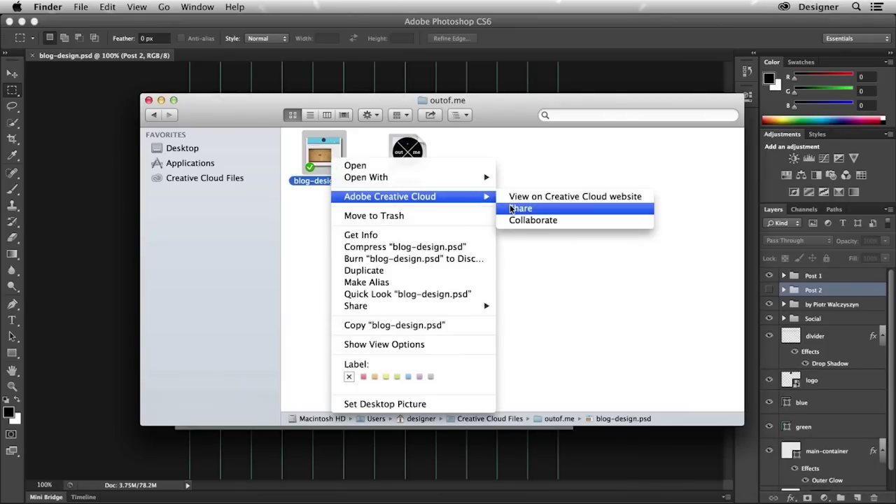
pyautogui.click(510, 209)
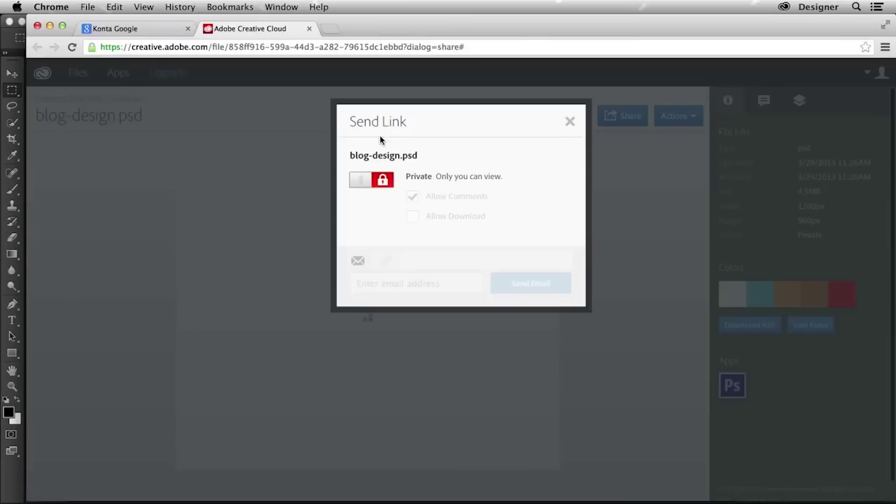
# - Make blog-design.psd's link Public, enter and copy the recipient's e-mail, send it, and close
pyautogui.click(383, 182)
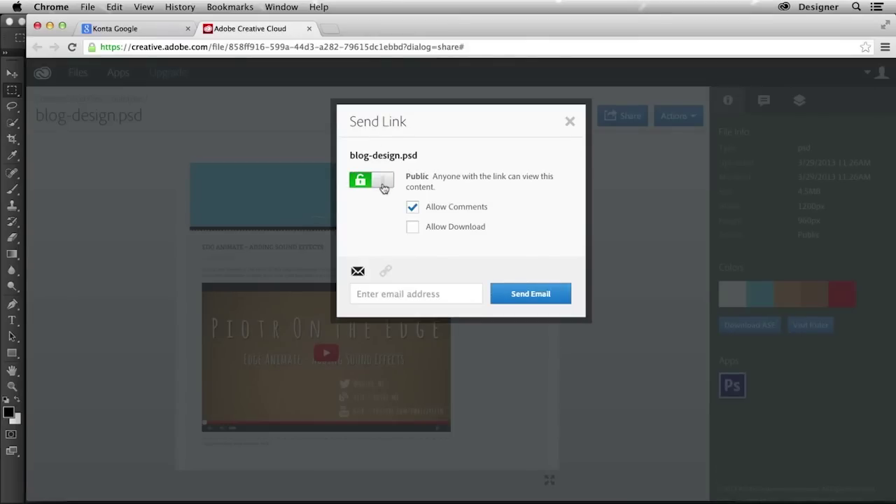
pyautogui.click(386, 289)
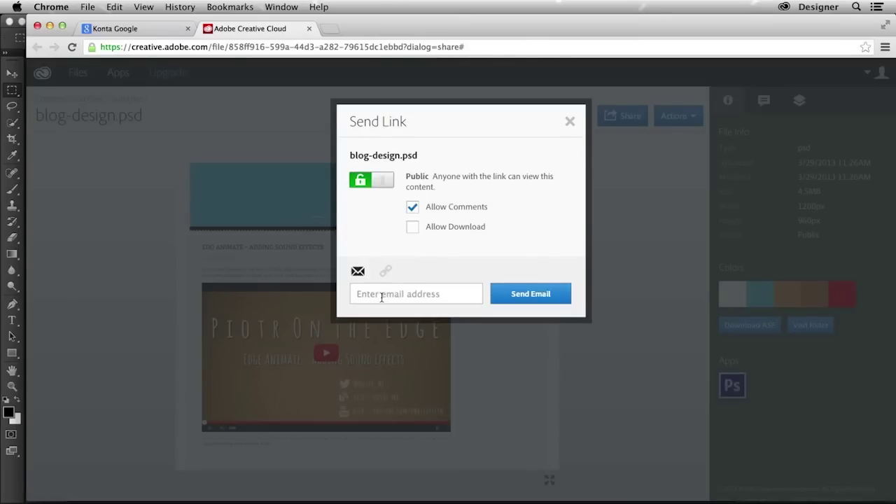
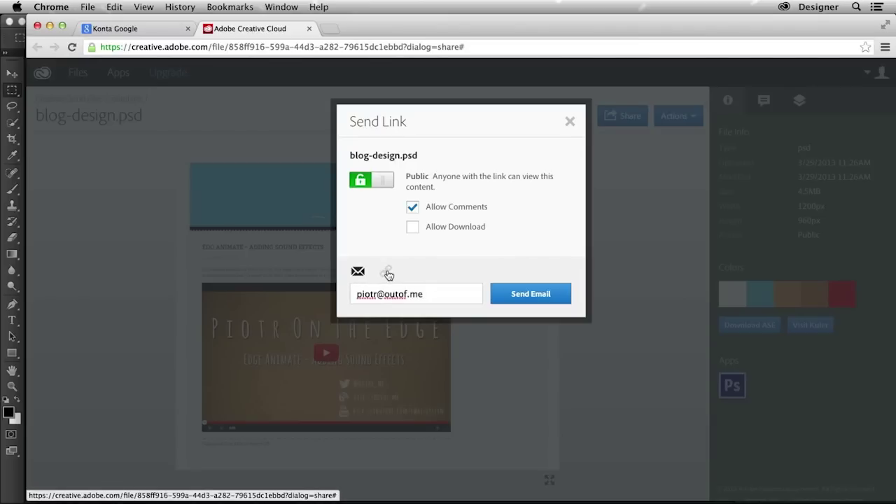
pyautogui.click(518, 294)
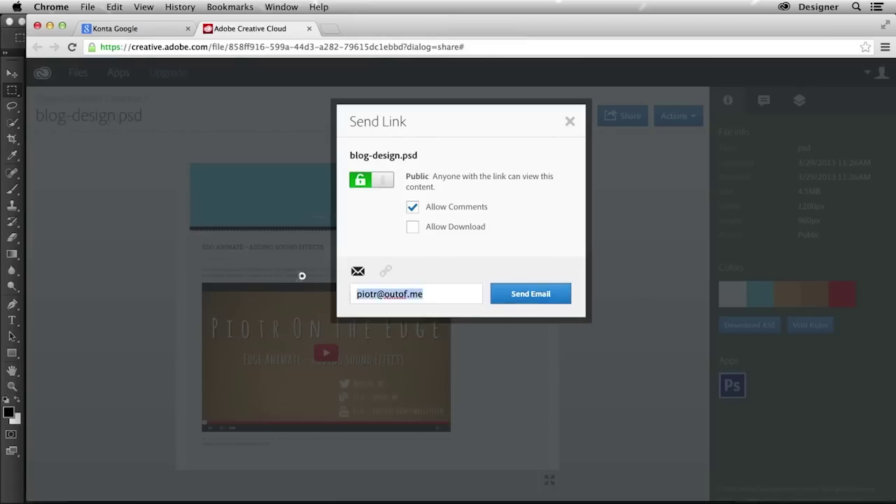
pyautogui.press('super+c')
pyautogui.click(528, 294)
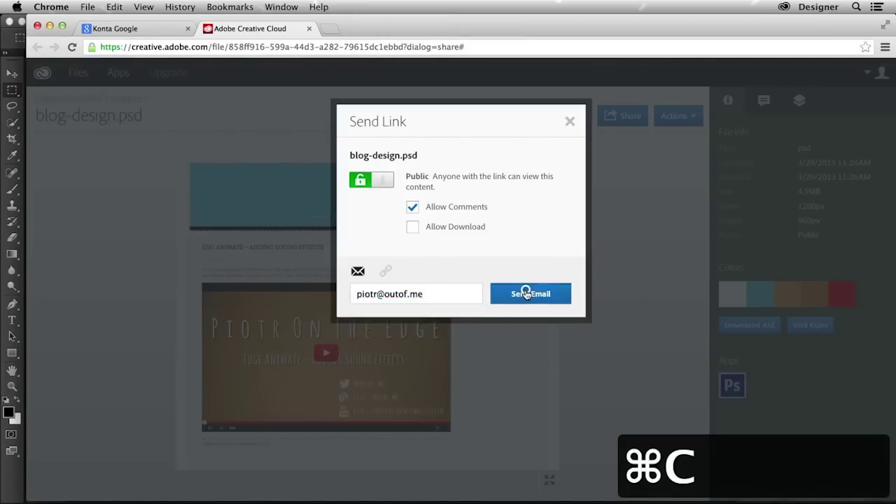
pyautogui.click(568, 122)
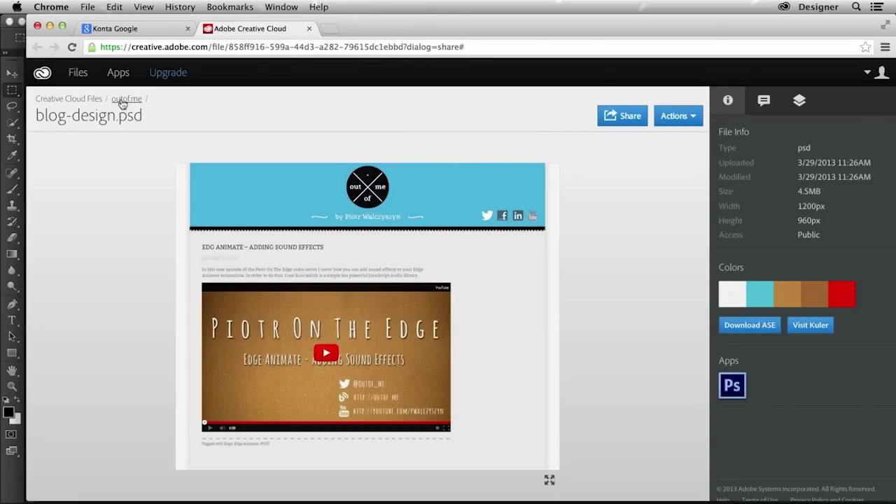
# - Return to the outof.me folder and open Send Link for logo.ai
pyautogui.press('super+Tab')
pyautogui.press('super+Tab')
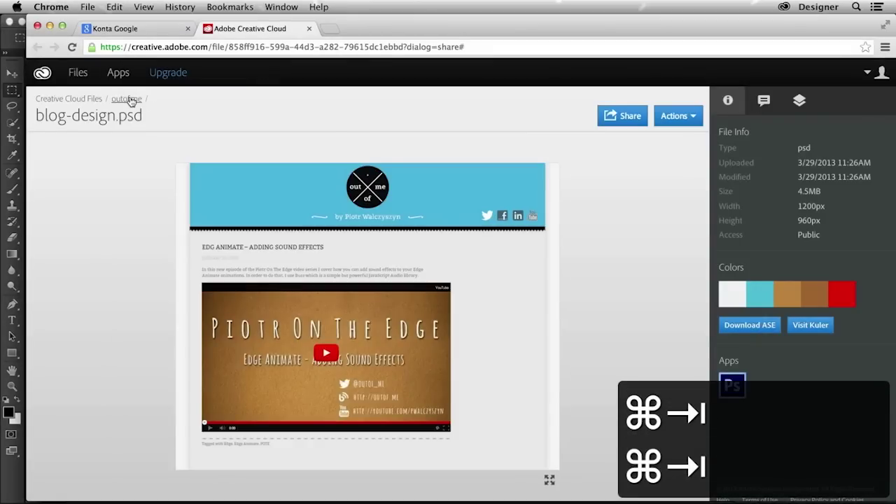
pyautogui.click(127, 99)
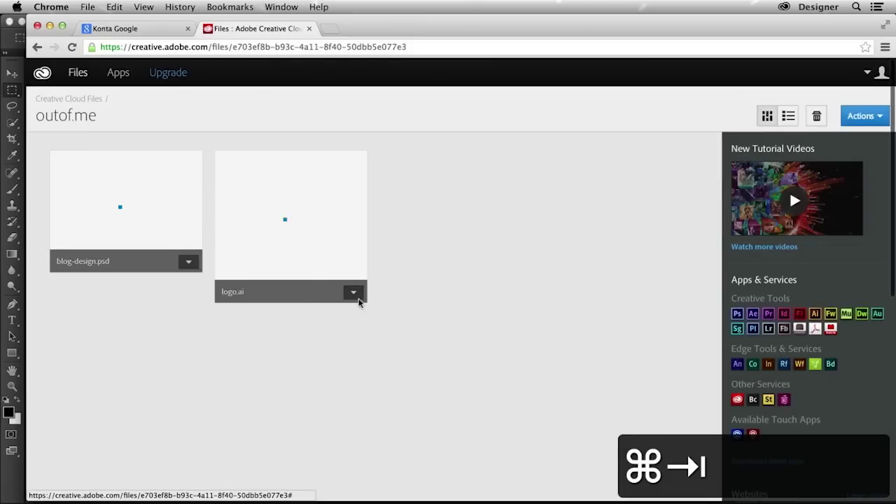
pyautogui.click(352, 295)
pyautogui.click(333, 330)
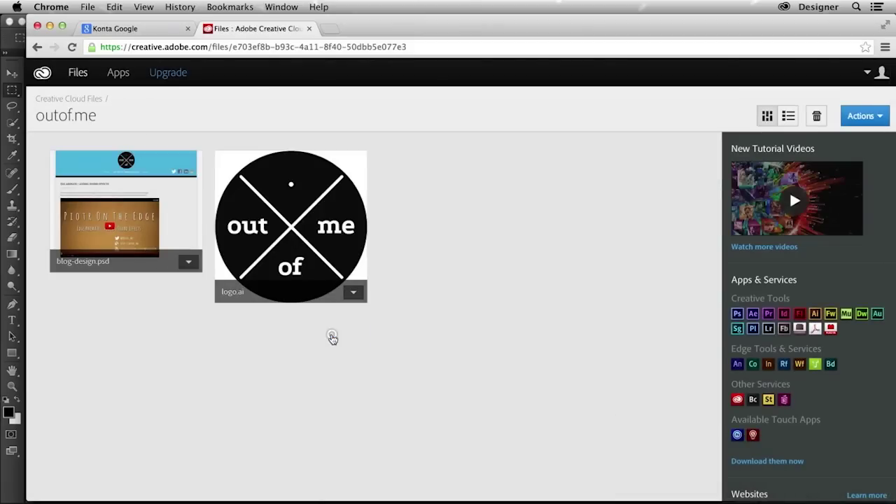
# - Make logo.ai's link Public with downloads allowed and e-mail it to the pasted recipient
pyautogui.click(385, 180)
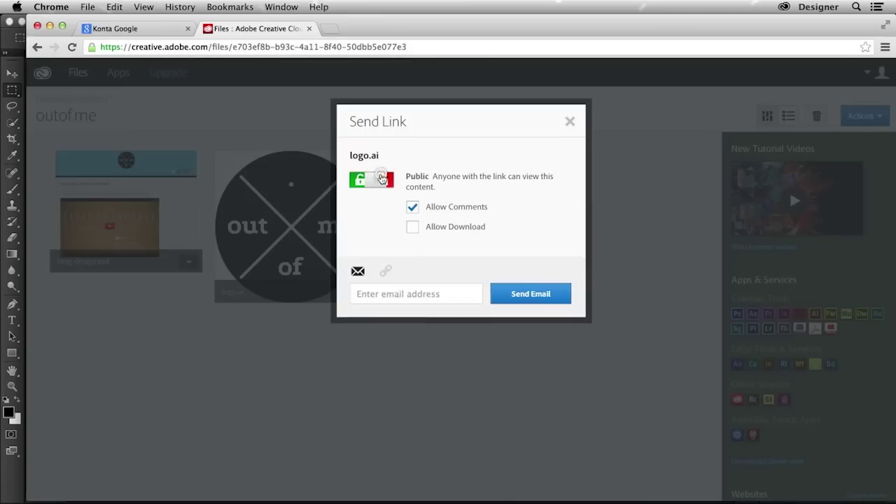
pyautogui.click(413, 228)
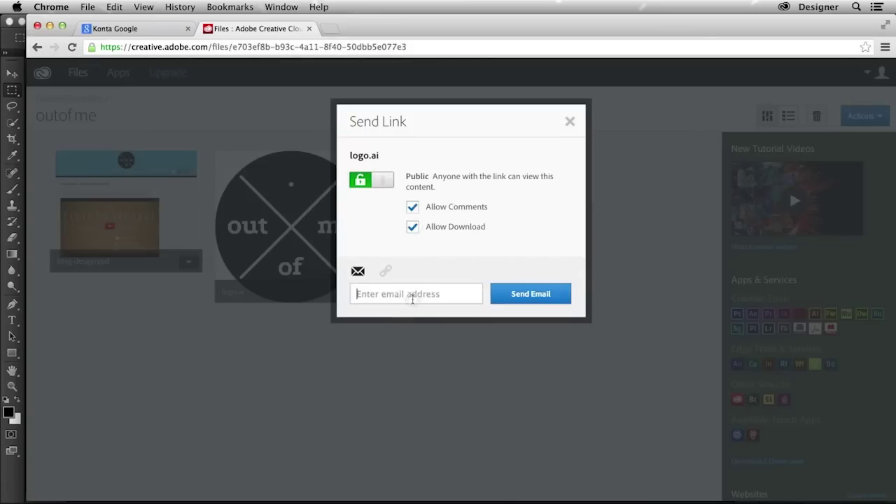
pyautogui.press('super+v')
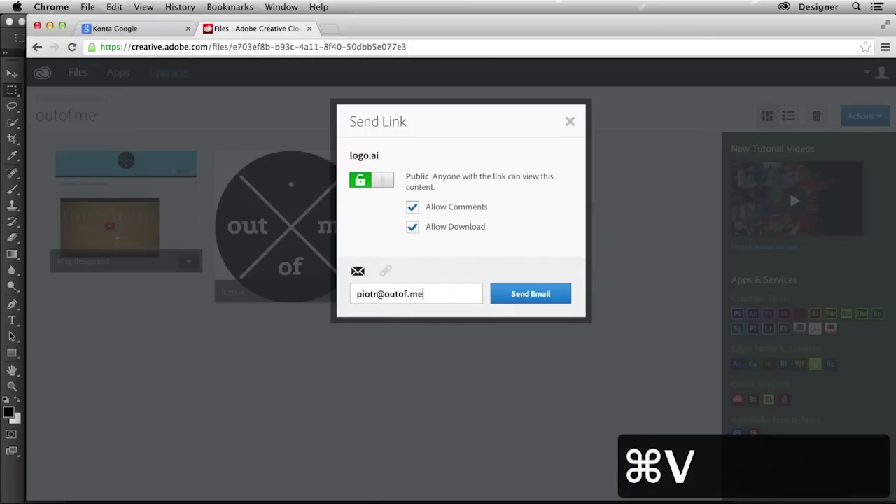
pyautogui.click(519, 300)
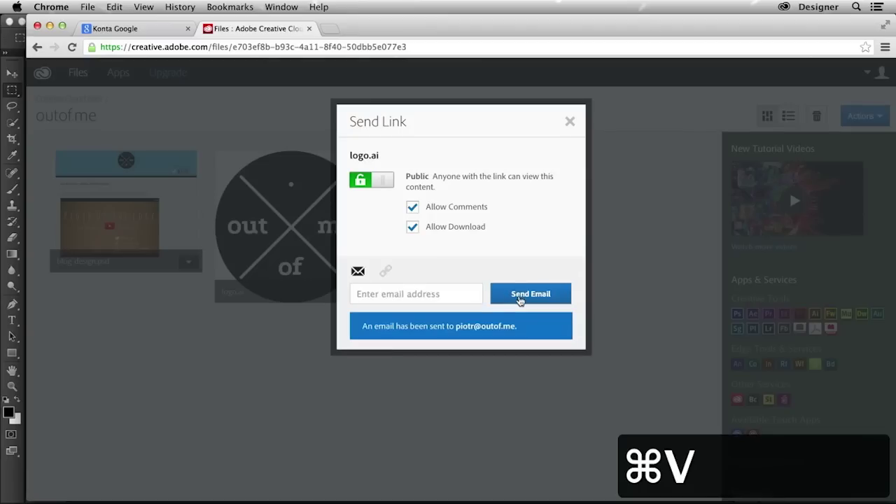
pyautogui.click(571, 121)
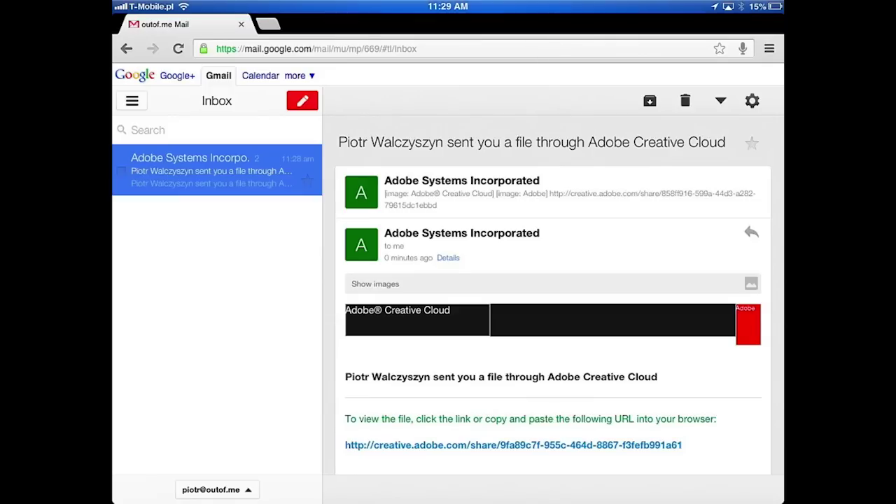
# - Expand the earlier Adobe message containing the blog-design.psd share link
pyautogui.click(490, 192)
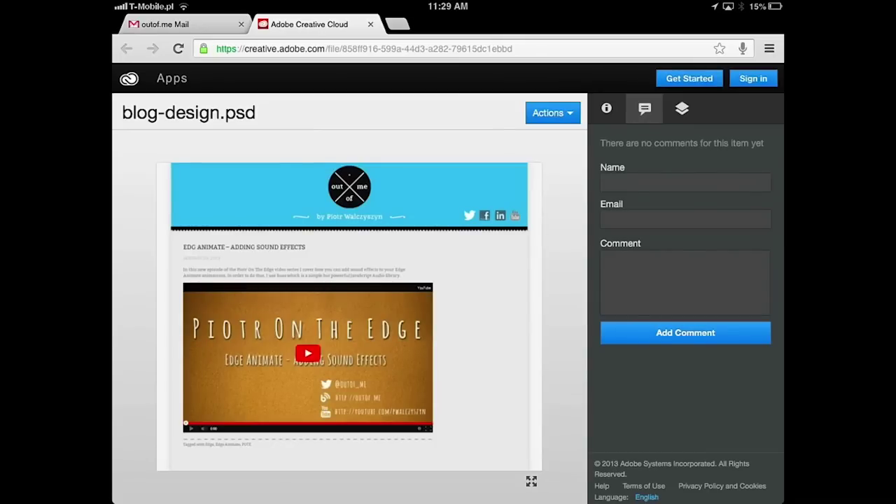
# - In the Layers list, hide the blue layer to preview the green header, then restore it
pyautogui.click(681, 109)
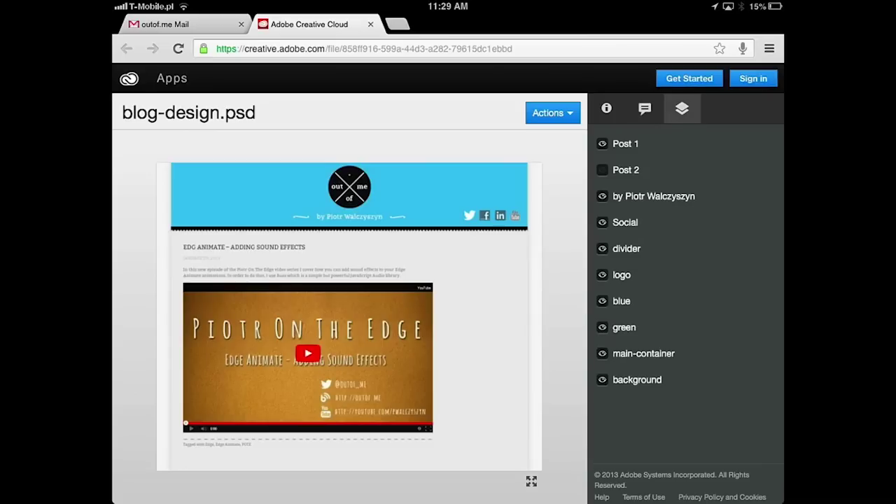
pyautogui.click(602, 301)
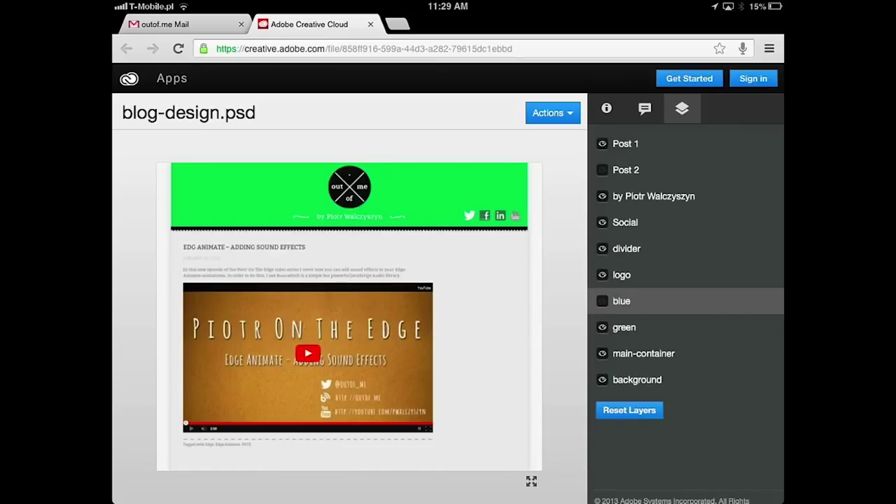
pyautogui.click(602, 301)
# - In the Comments panel, type 'Like blue' into the comment field
pyautogui.click(644, 109)
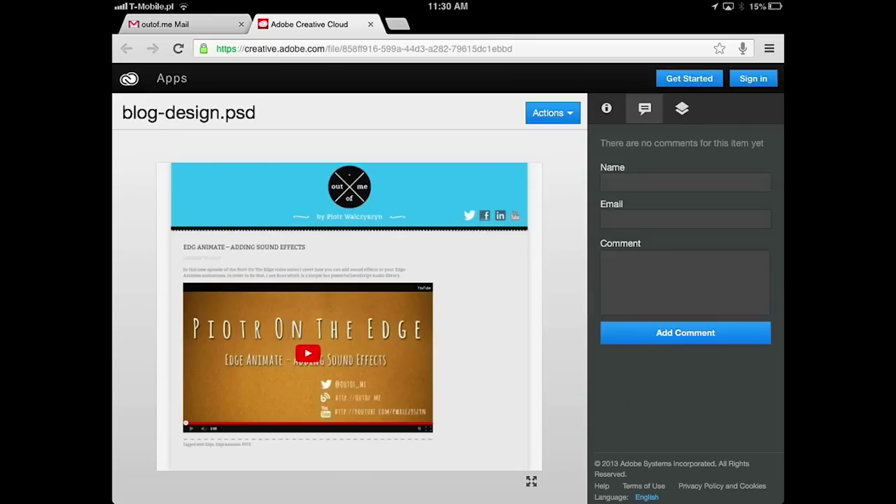
pyautogui.click(684, 281)
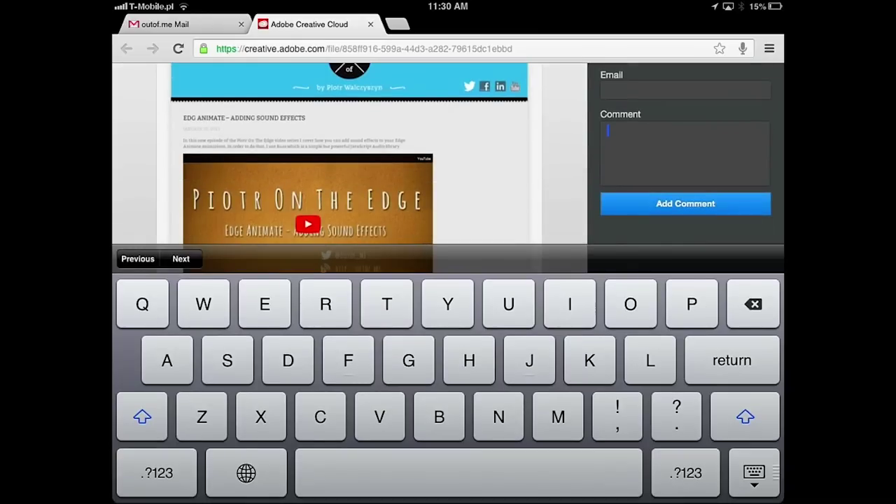
pyautogui.write('Like ')
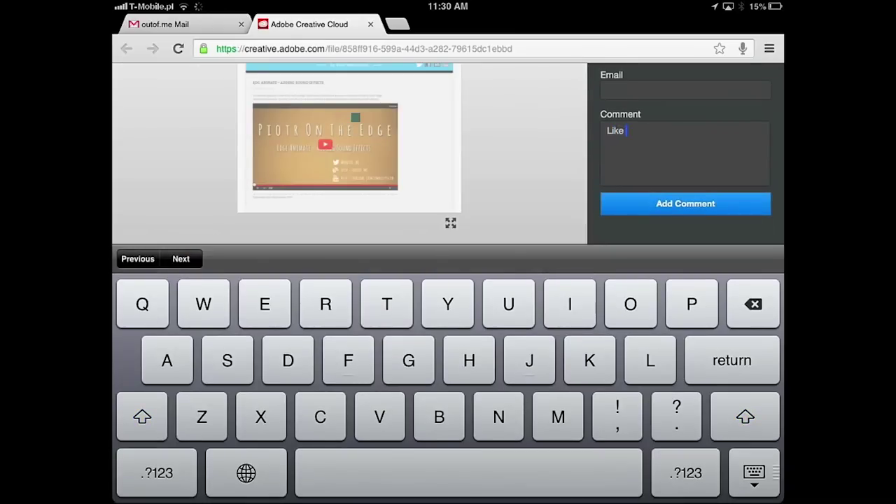
pyautogui.write('blue')
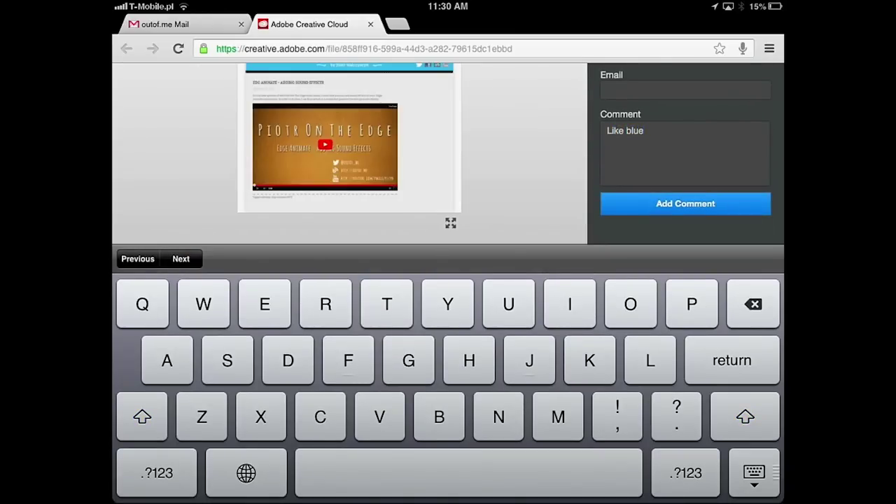
pyautogui.scroll(3, 350, 168)
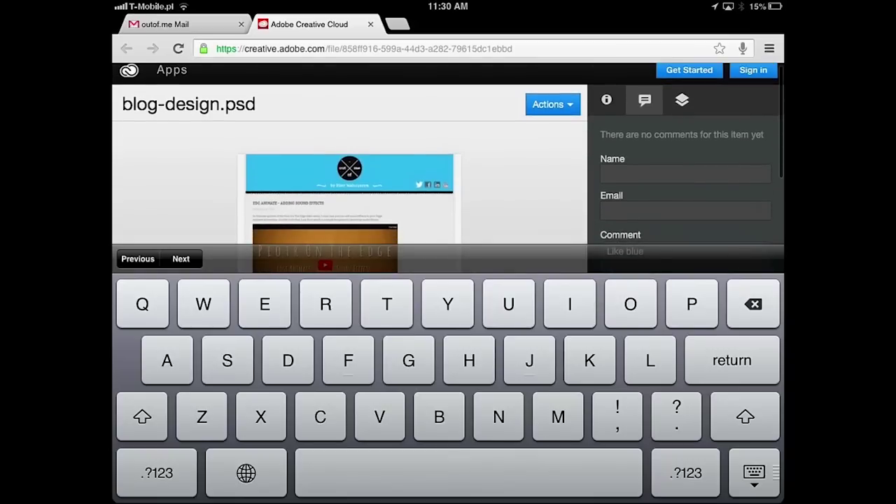